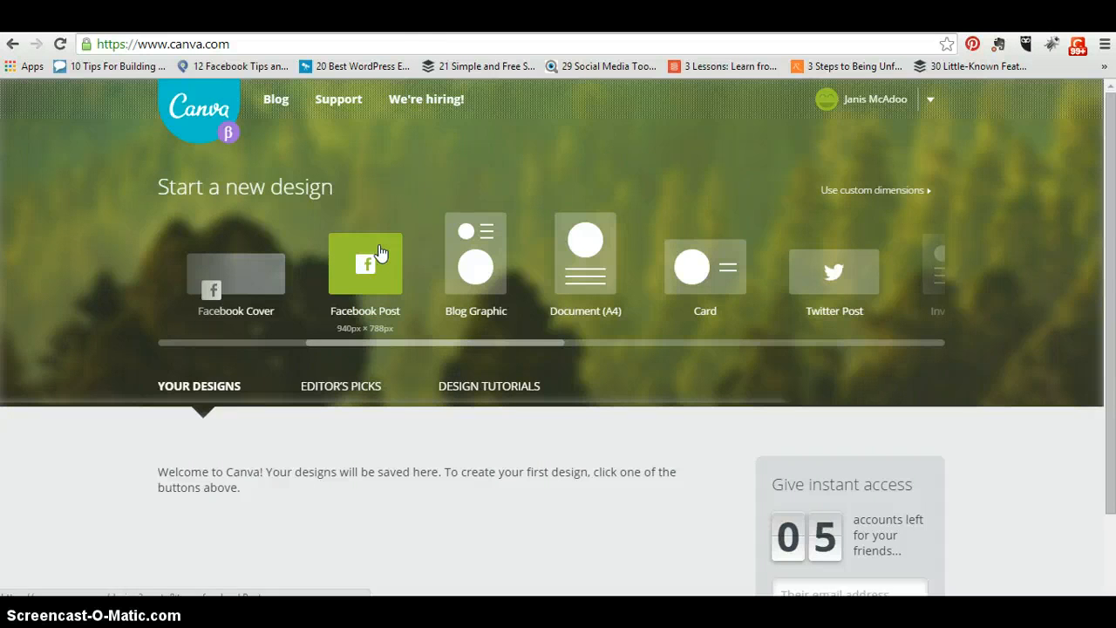
- Create a new Facebook Post design and title it "Happy Friday"
click(380, 252)
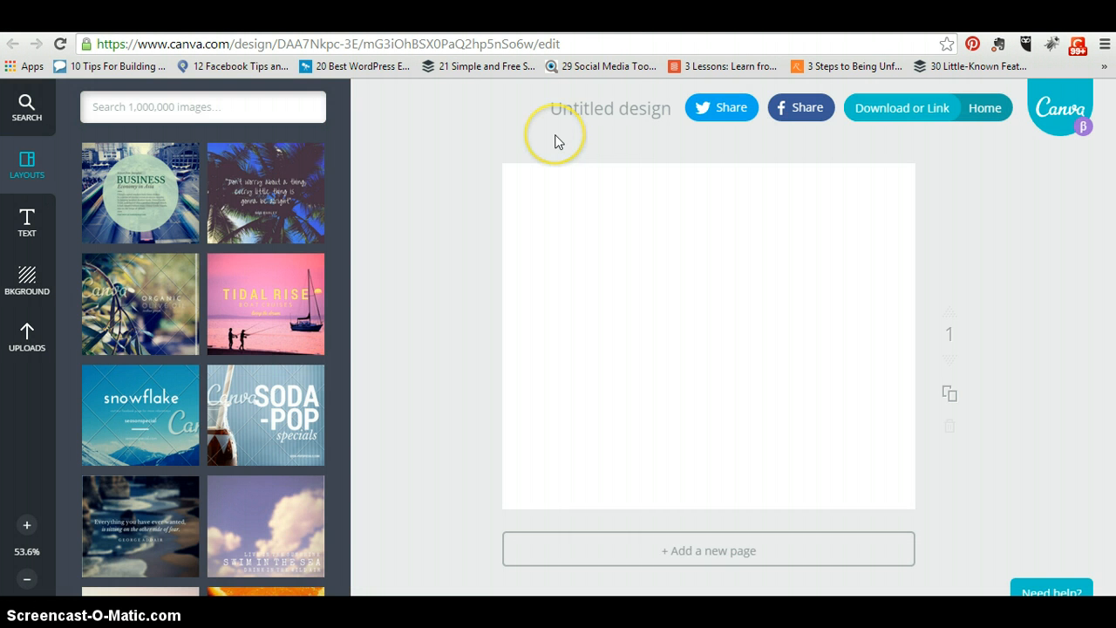
click(603, 118)
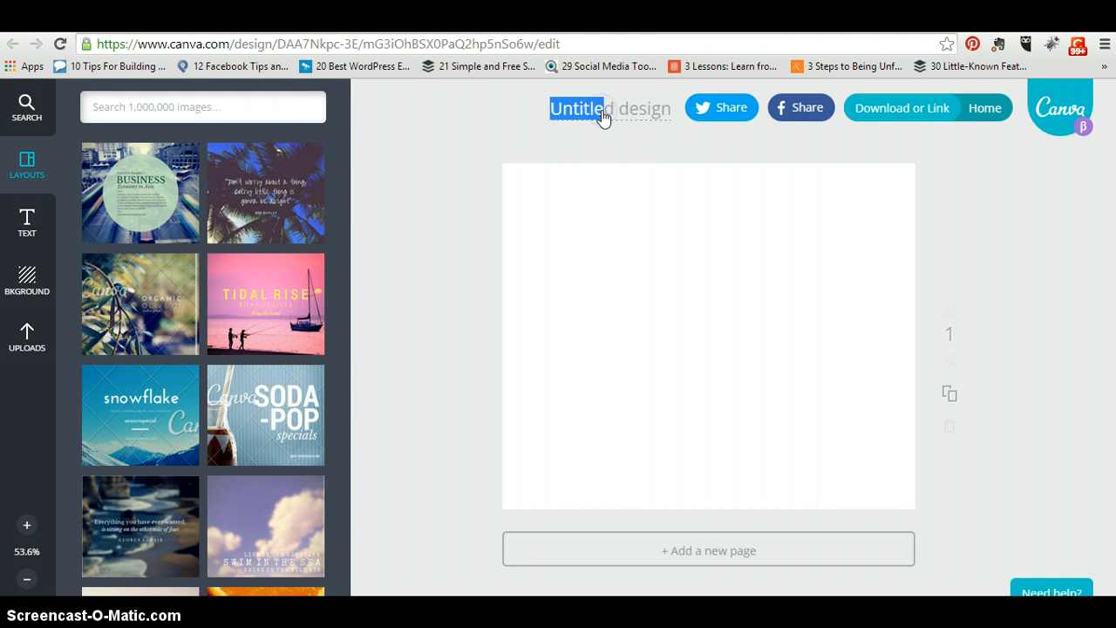
double_click(642, 122)
drag(676, 110, 663, 111)
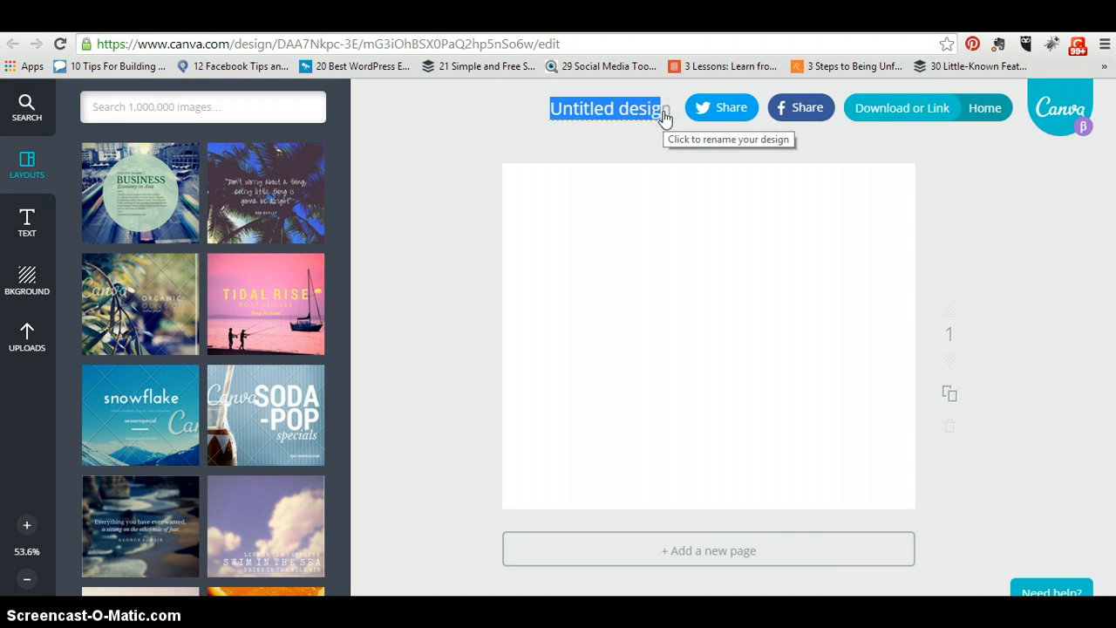
text(Happy Fridays)
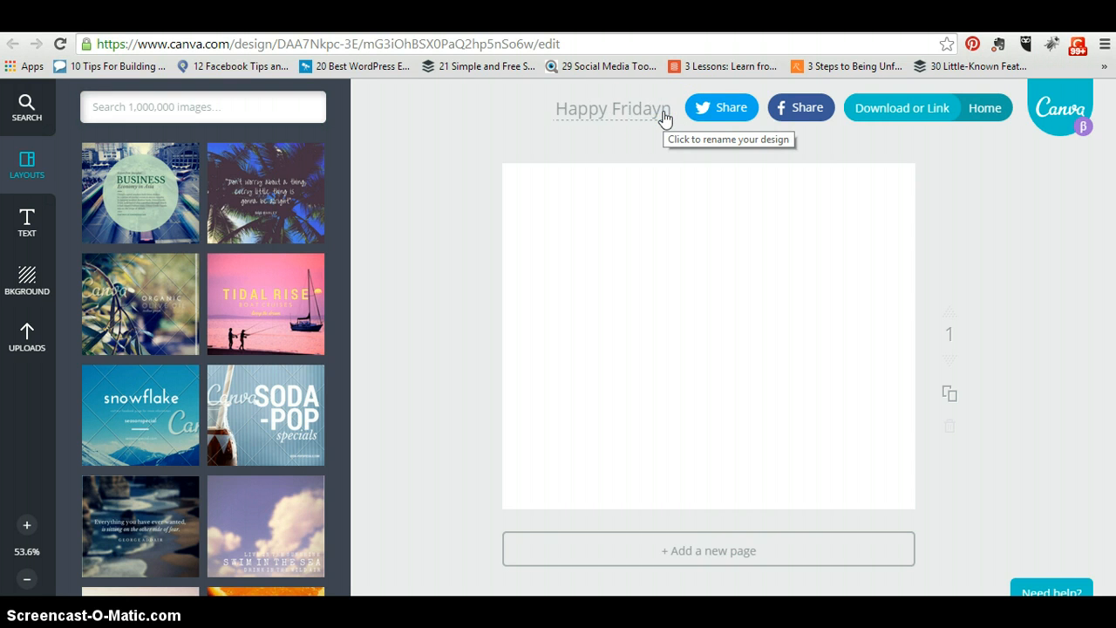
click(548, 131)
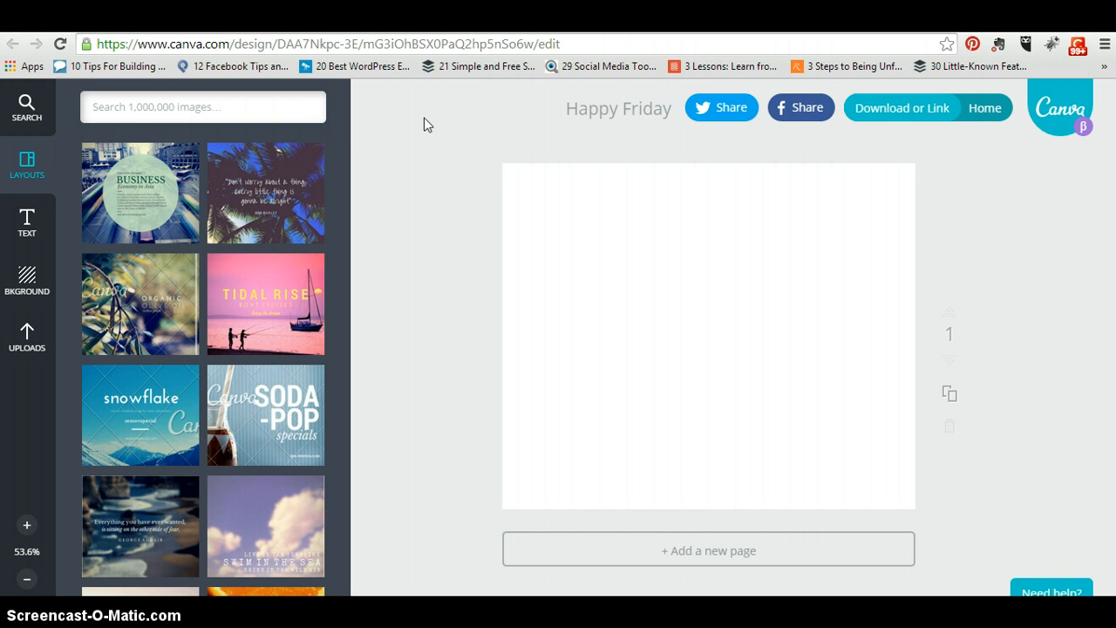
click(26, 103)
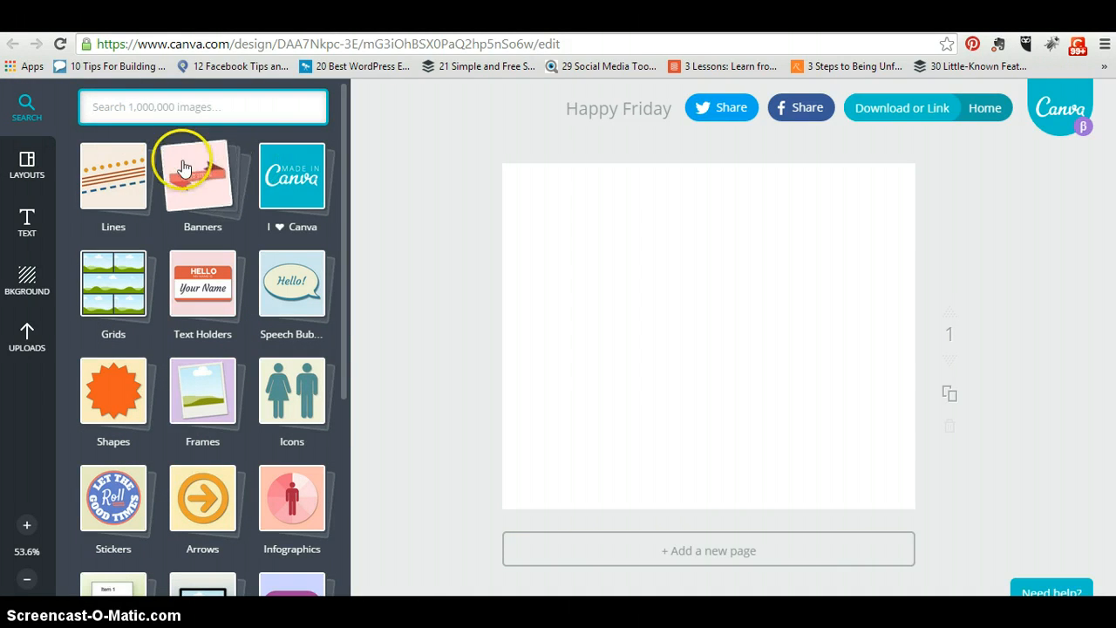
click(28, 166)
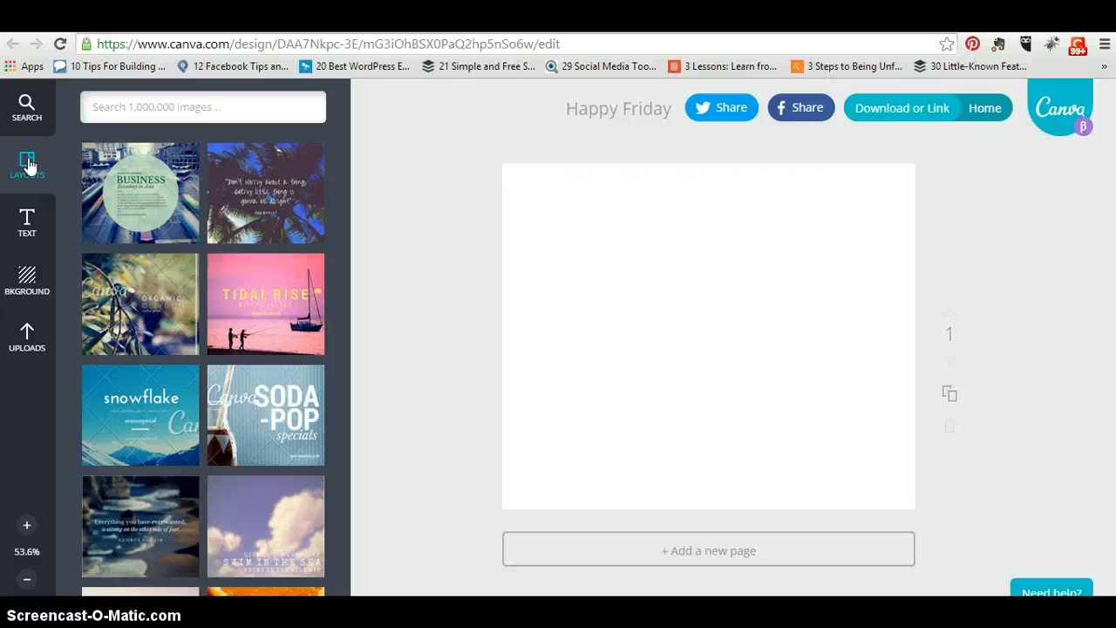
click(27, 218)
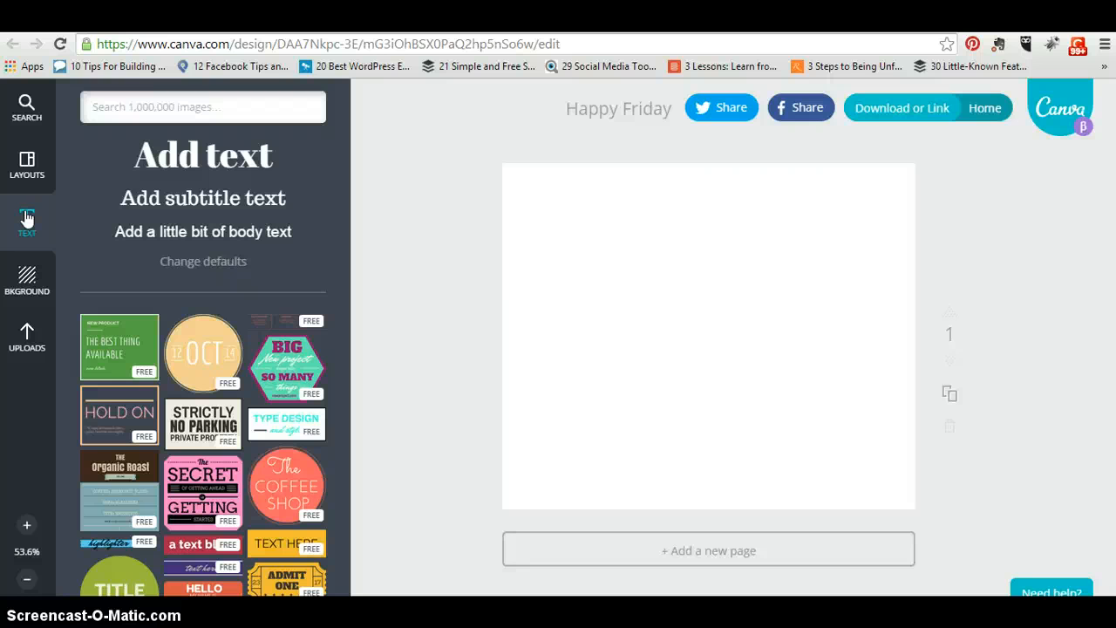
click(29, 279)
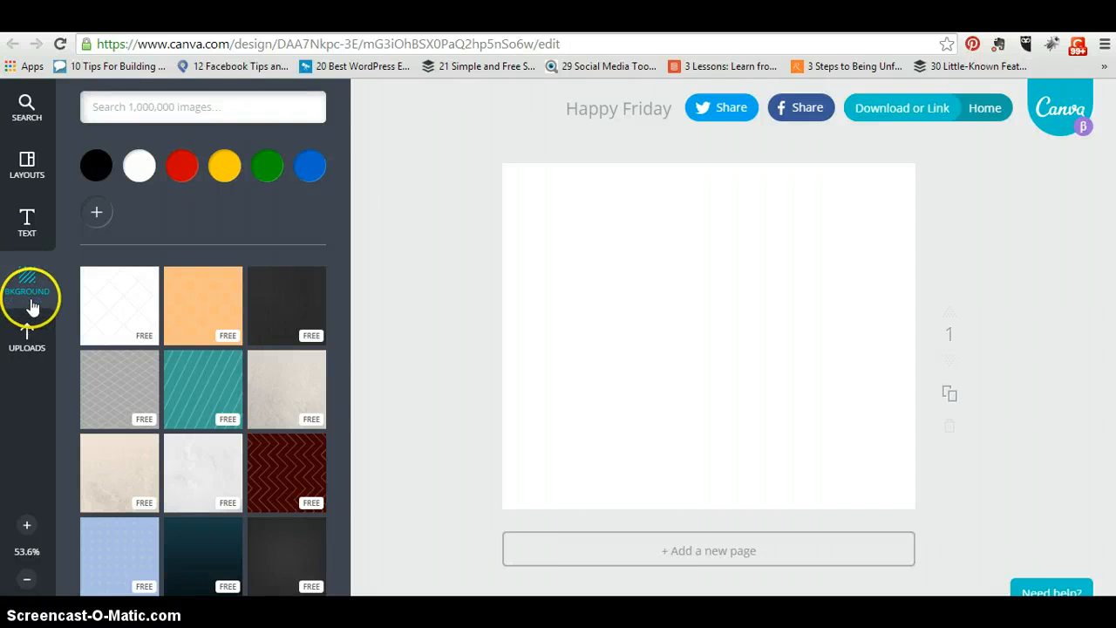
- Upload the flower photo "2014-08-27 09.59.47" from the Canva pictures folder to the image uploads
click(27, 338)
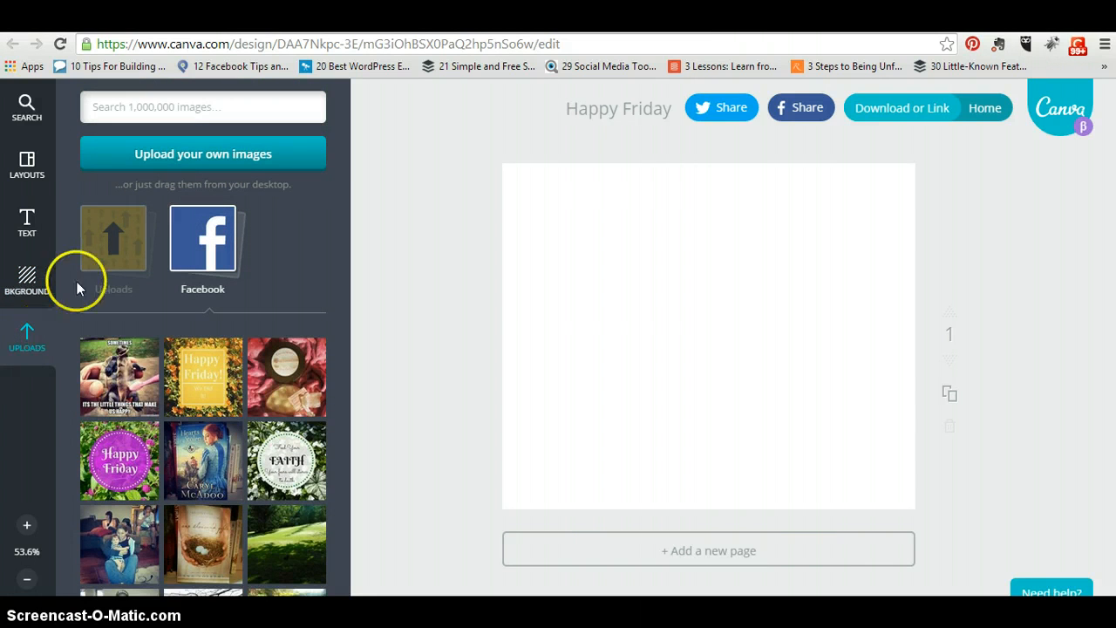
click(113, 243)
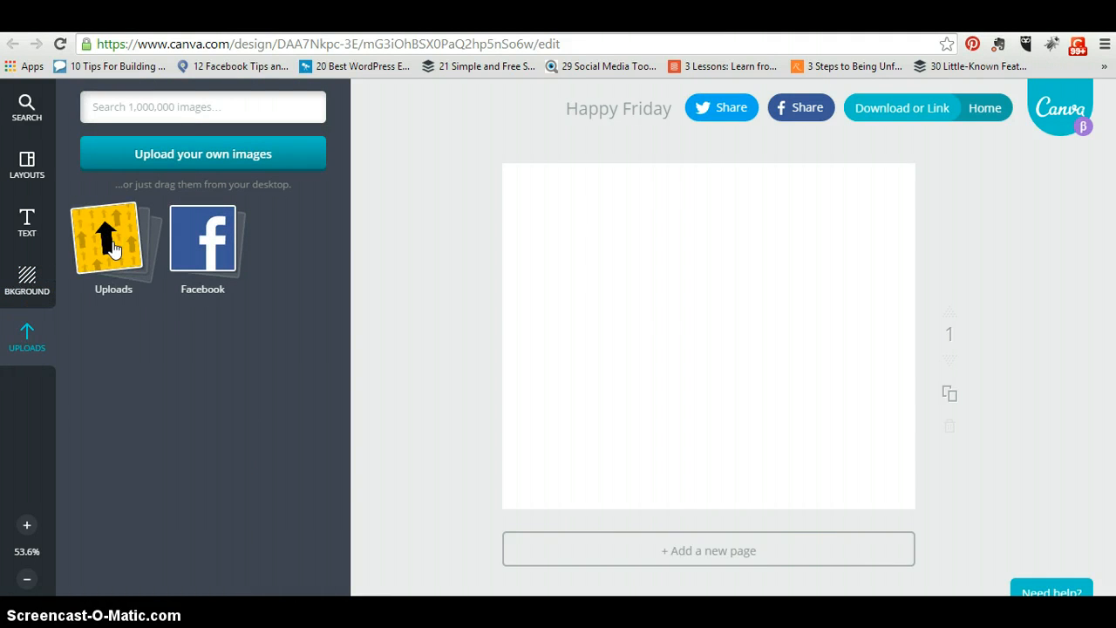
click(161, 155)
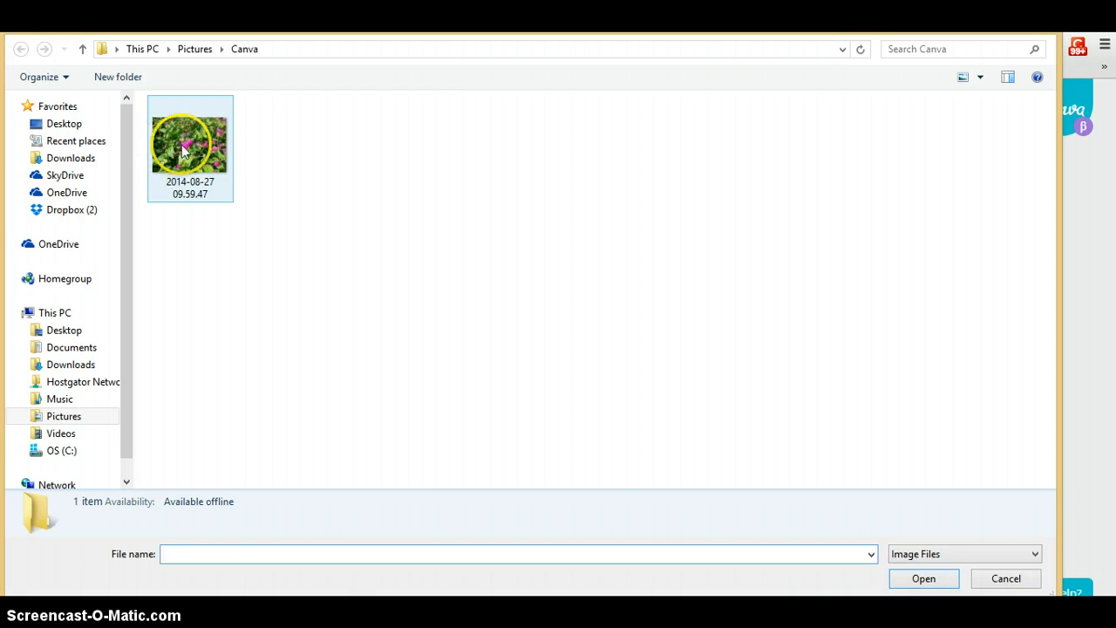
double_click(183, 150)
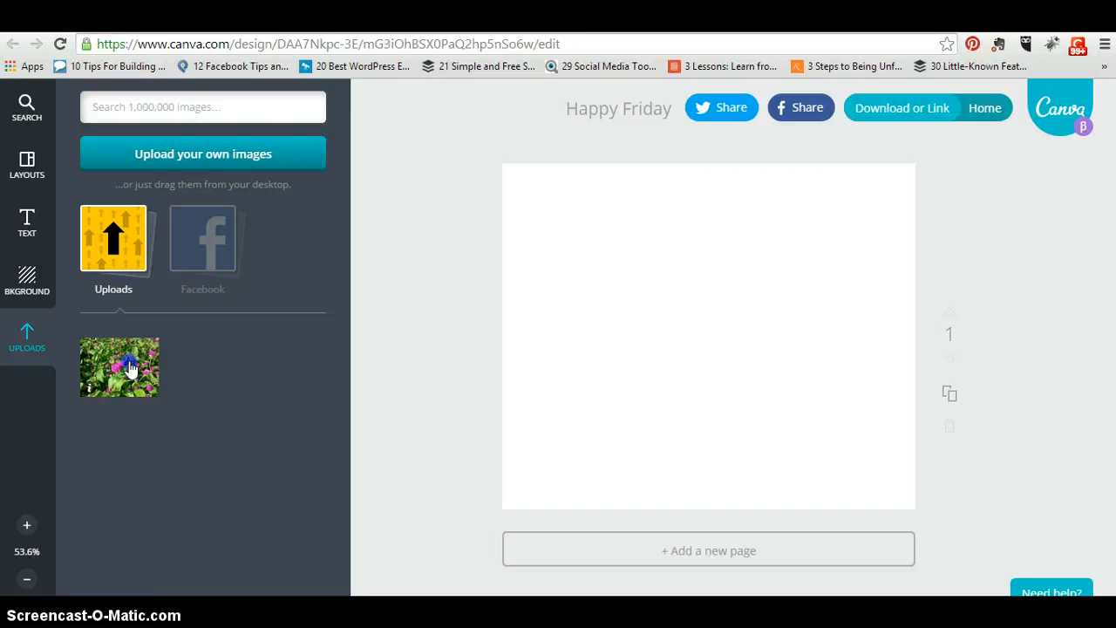
- Place the uploaded flower photo on the page, then enlarge and reposition it until it covers the whole canvas
drag(129, 368, 131, 370)
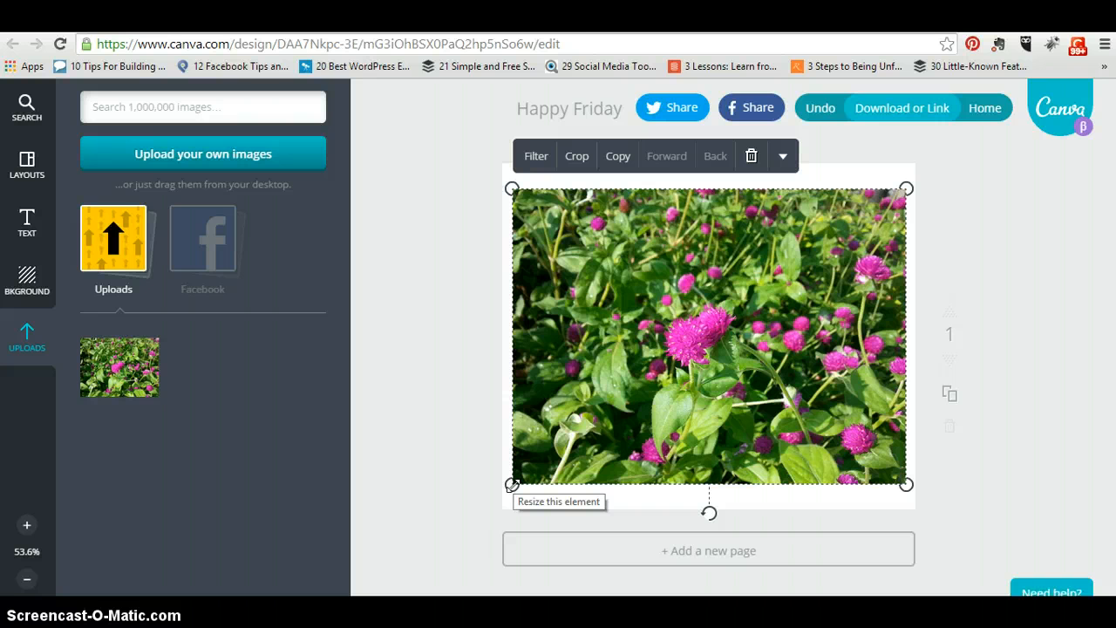
drag(511, 484, 429, 558)
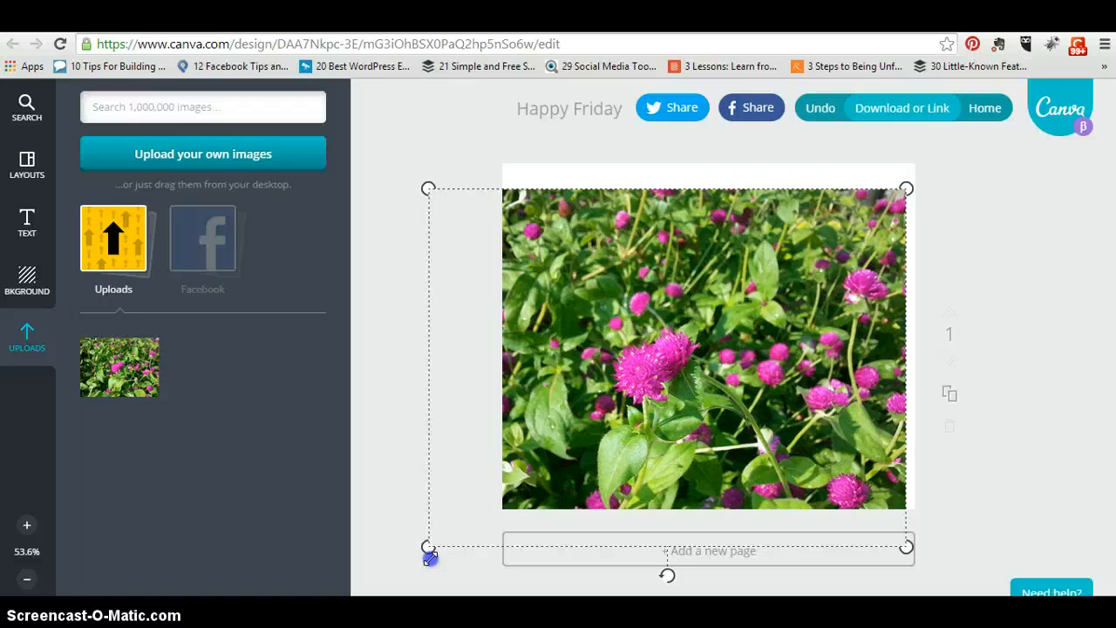
drag(430, 558, 427, 560)
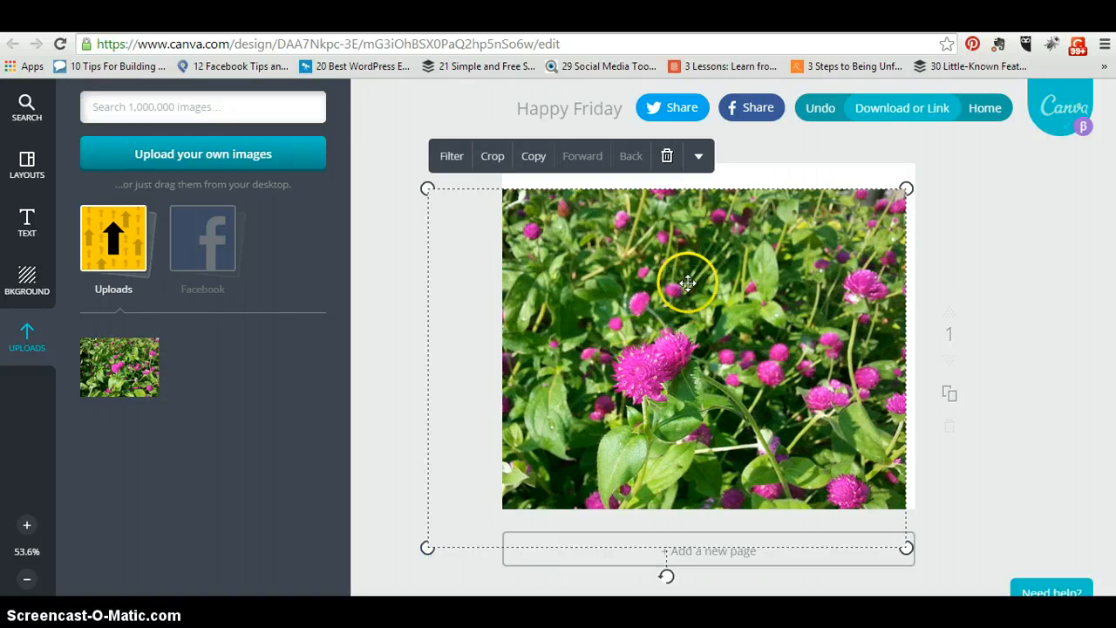
drag(909, 187, 999, 102)
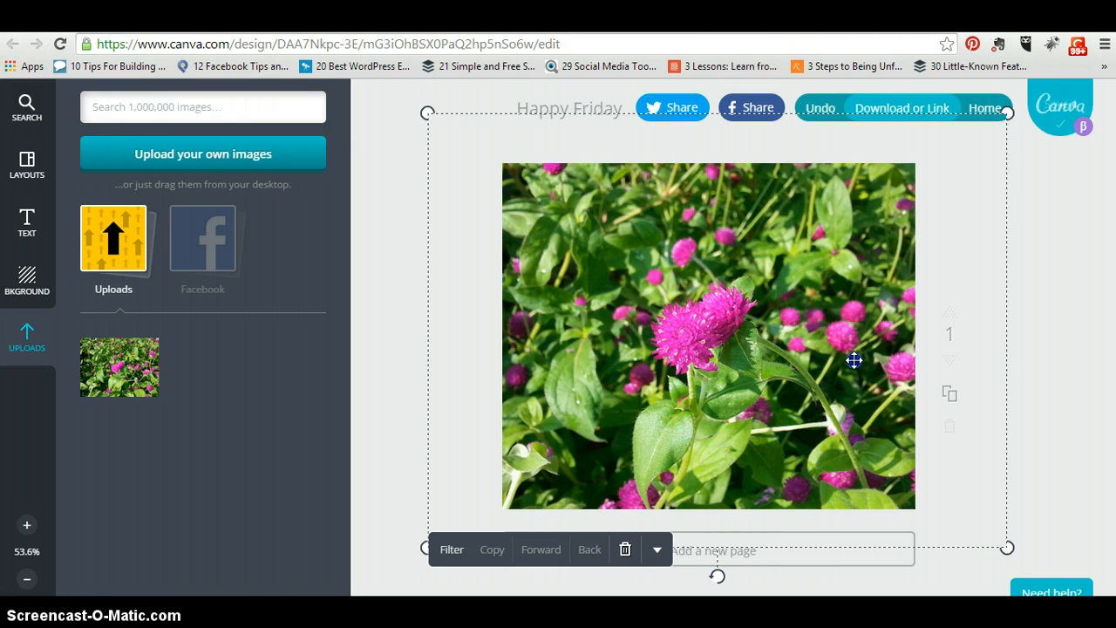
drag(852, 359, 759, 431)
drag(910, 180, 949, 150)
click(631, 369)
click(485, 351)
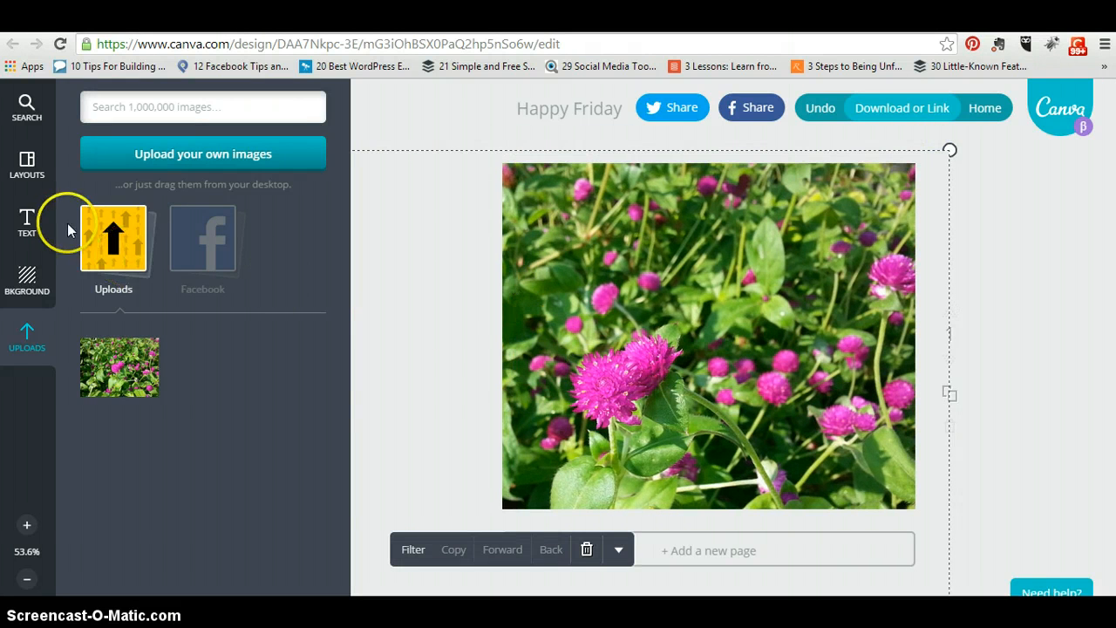
- Add the round green text badge with the dotted white border to the centre of the photo
click(29, 220)
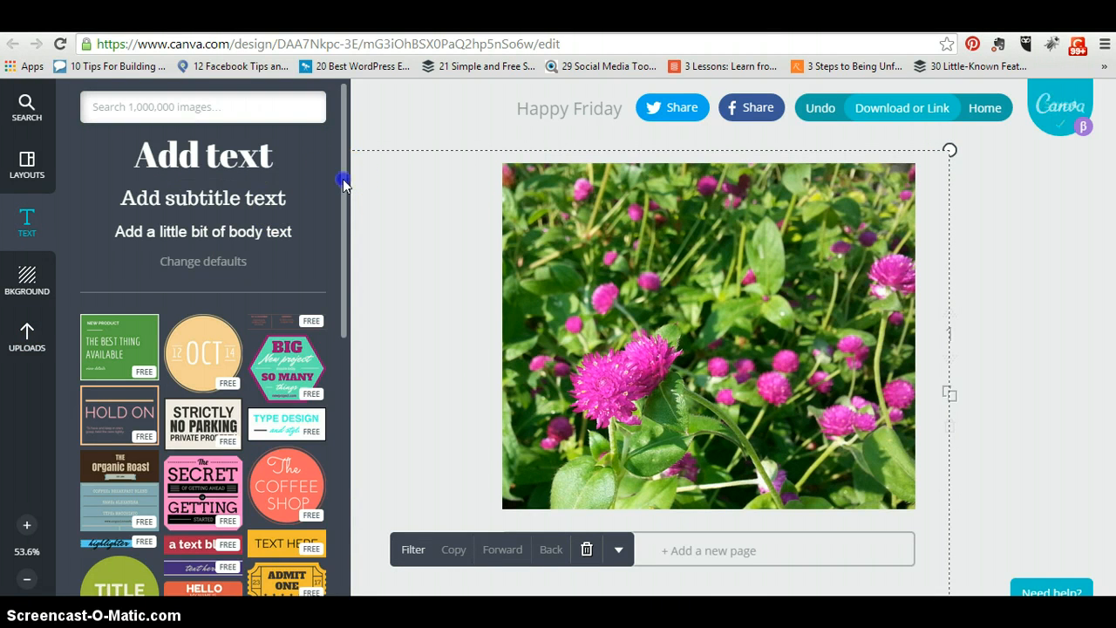
drag(346, 182, 359, 394)
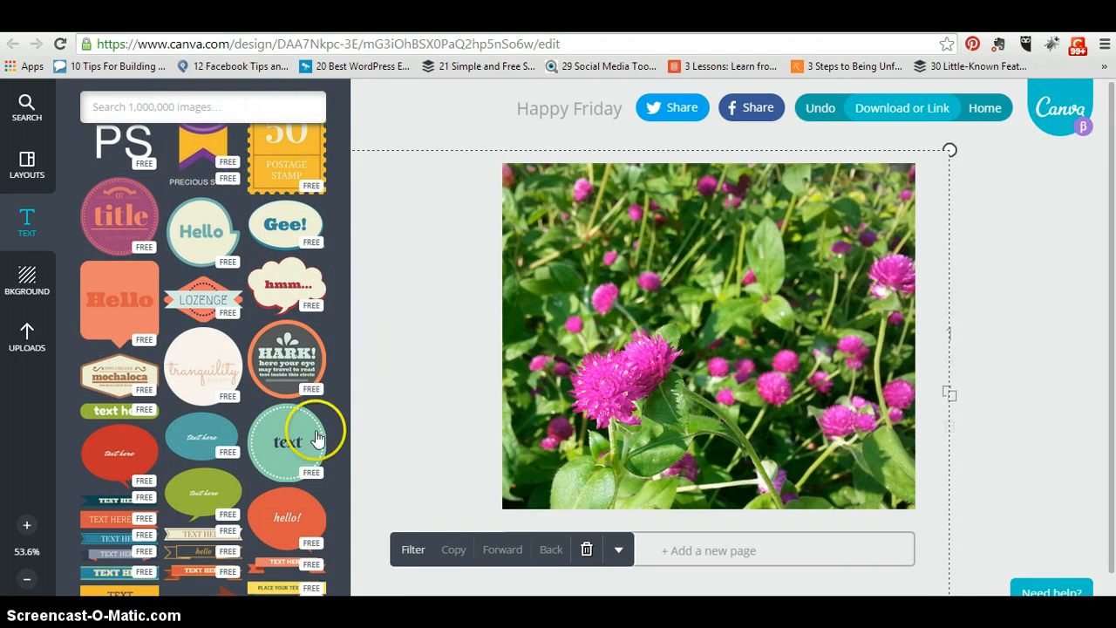
click(279, 433)
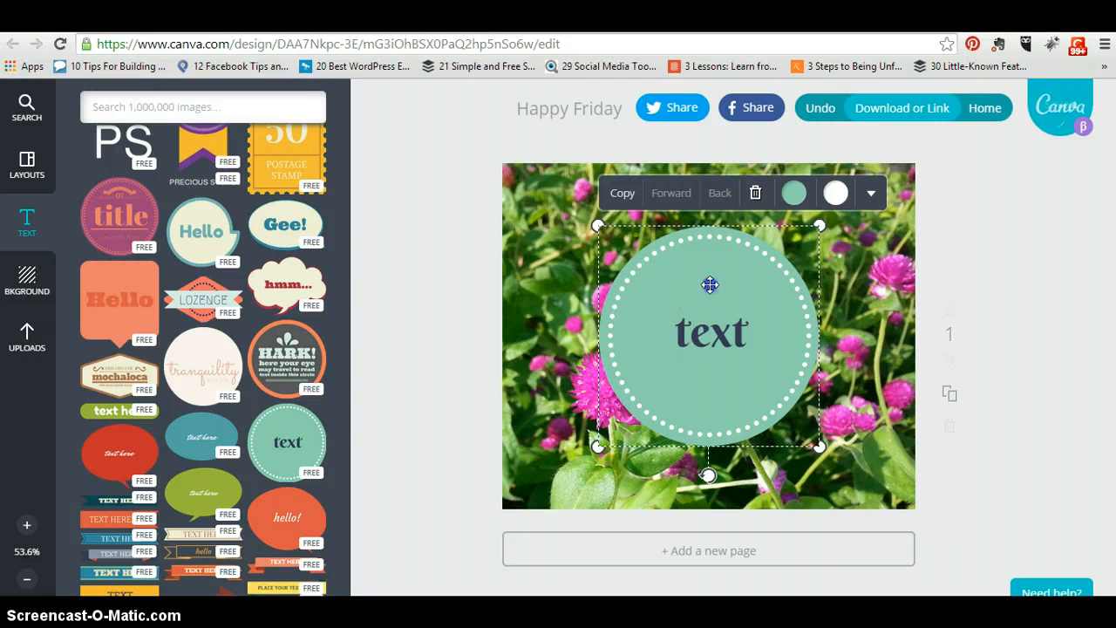
drag(710, 285, 711, 285)
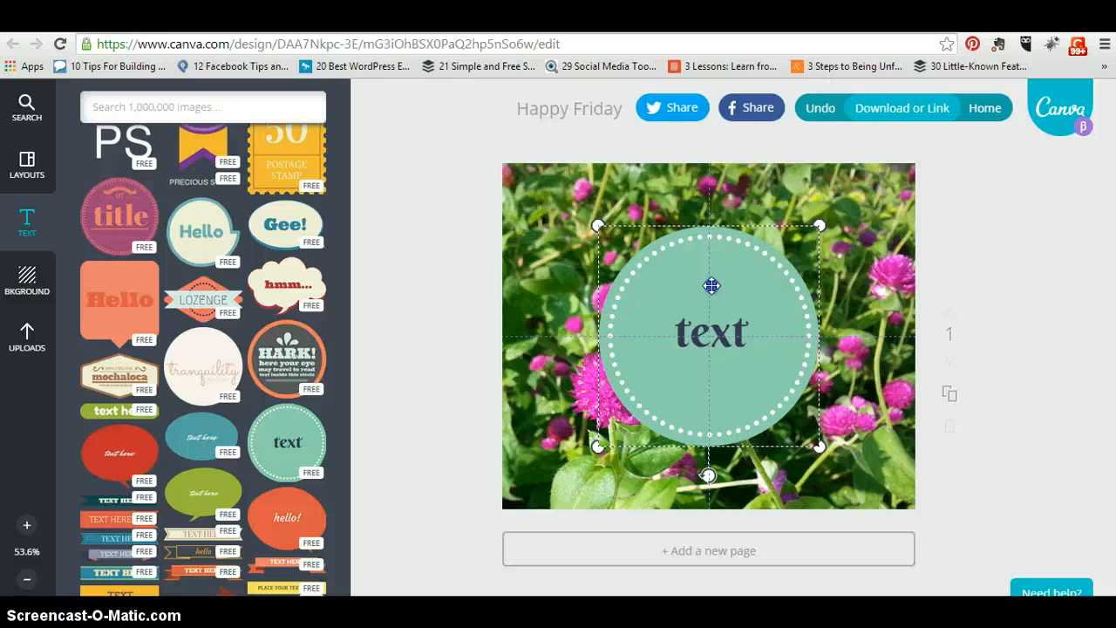
click(712, 286)
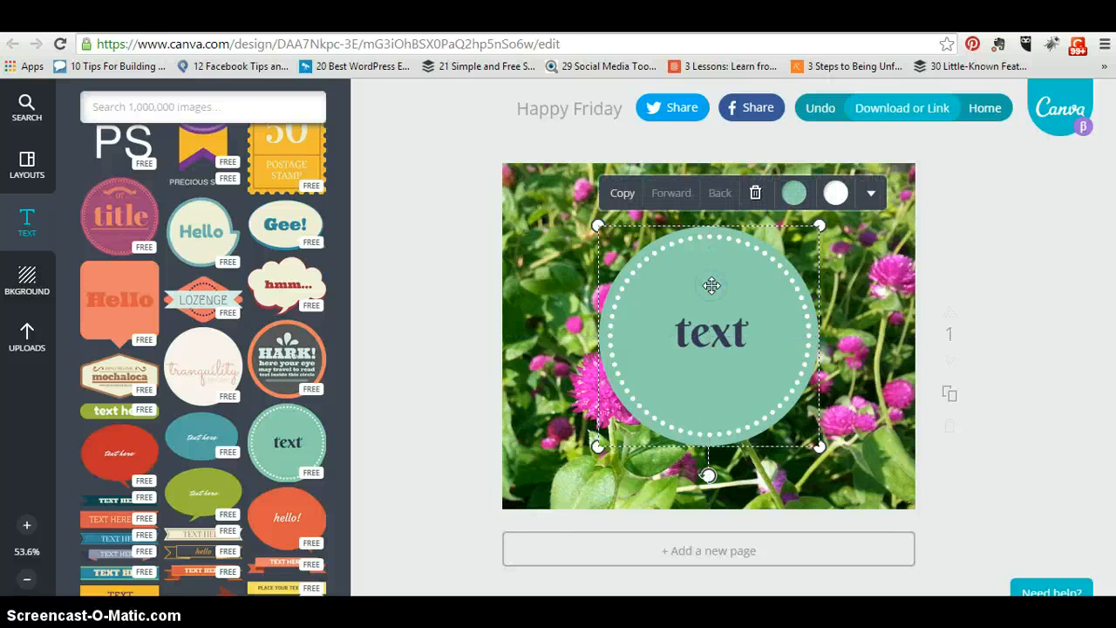
- Recolour the badge's green circle to a custom bright pink, e71cc5, matching the flowers
click(702, 331)
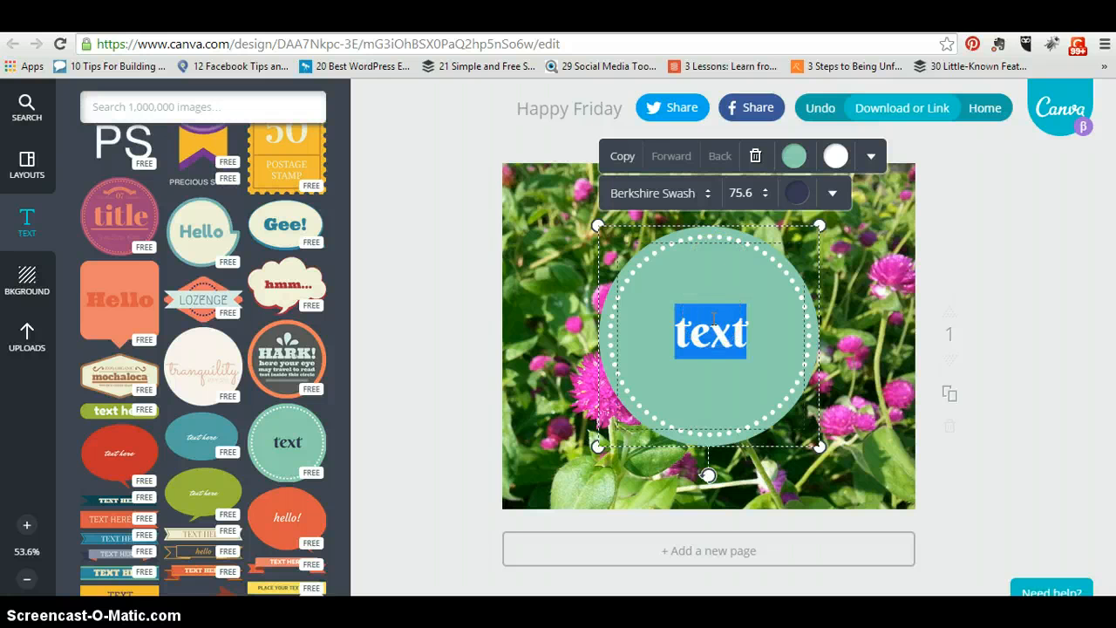
click(726, 231)
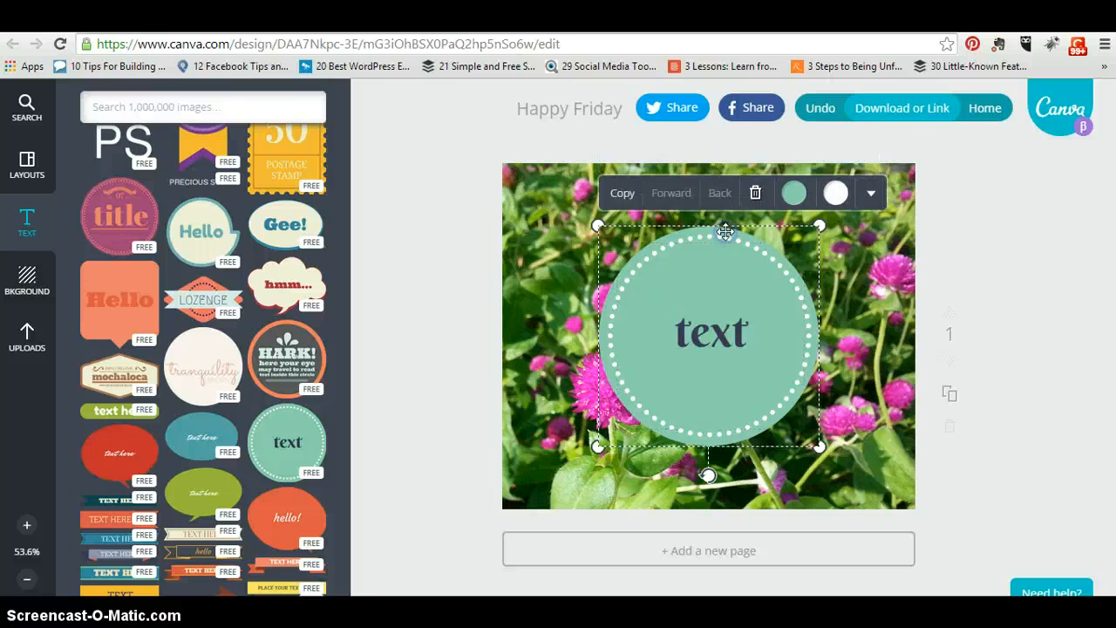
click(794, 195)
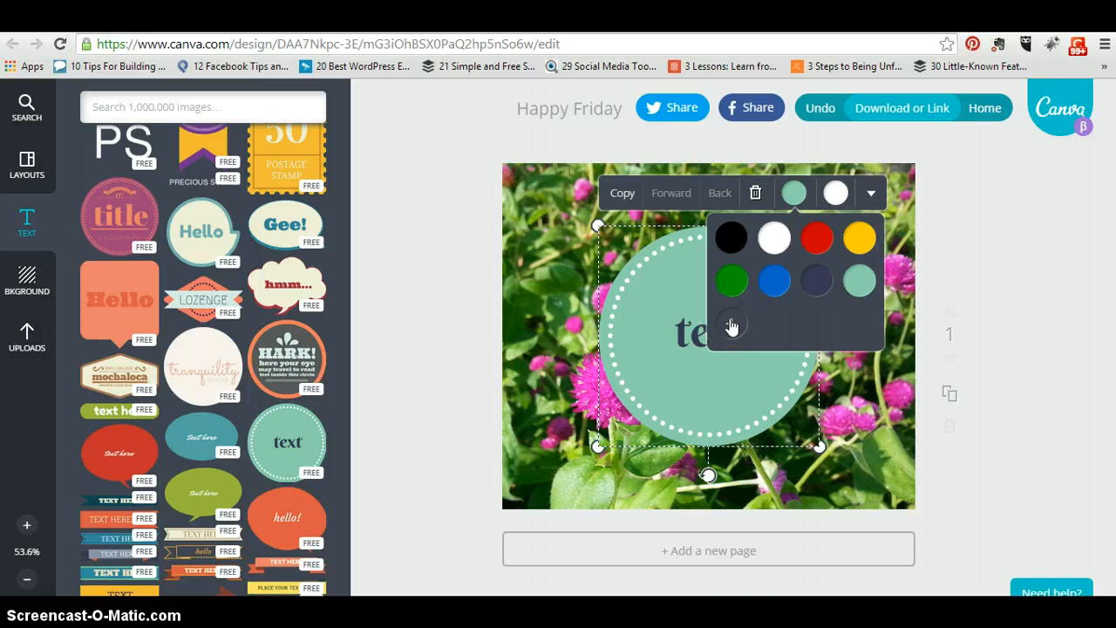
click(730, 325)
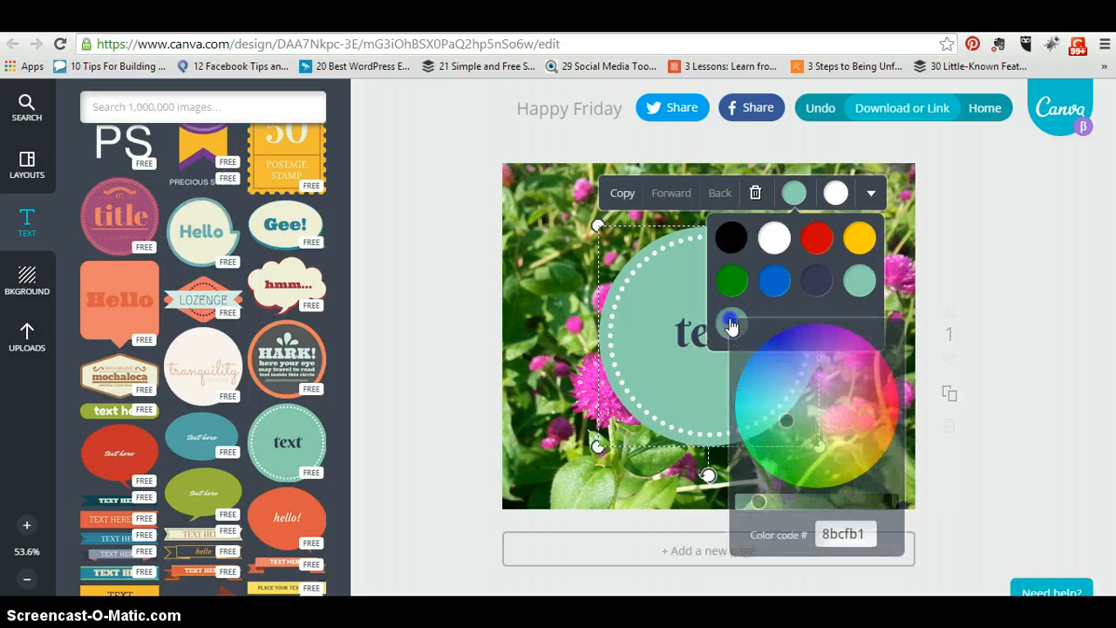
click(786, 421)
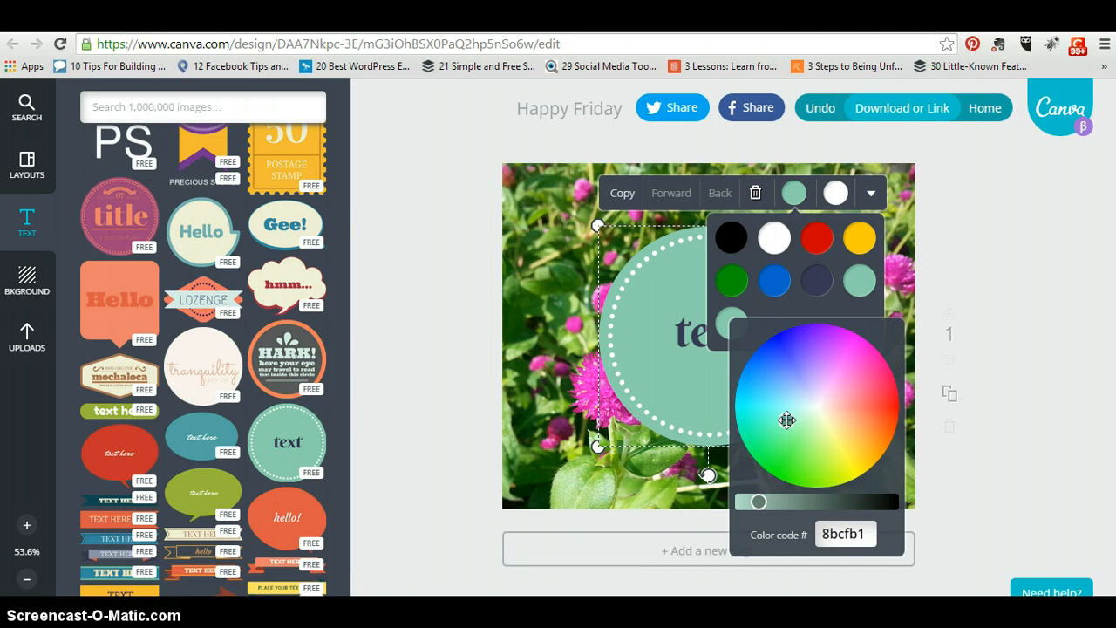
drag(787, 421, 856, 360)
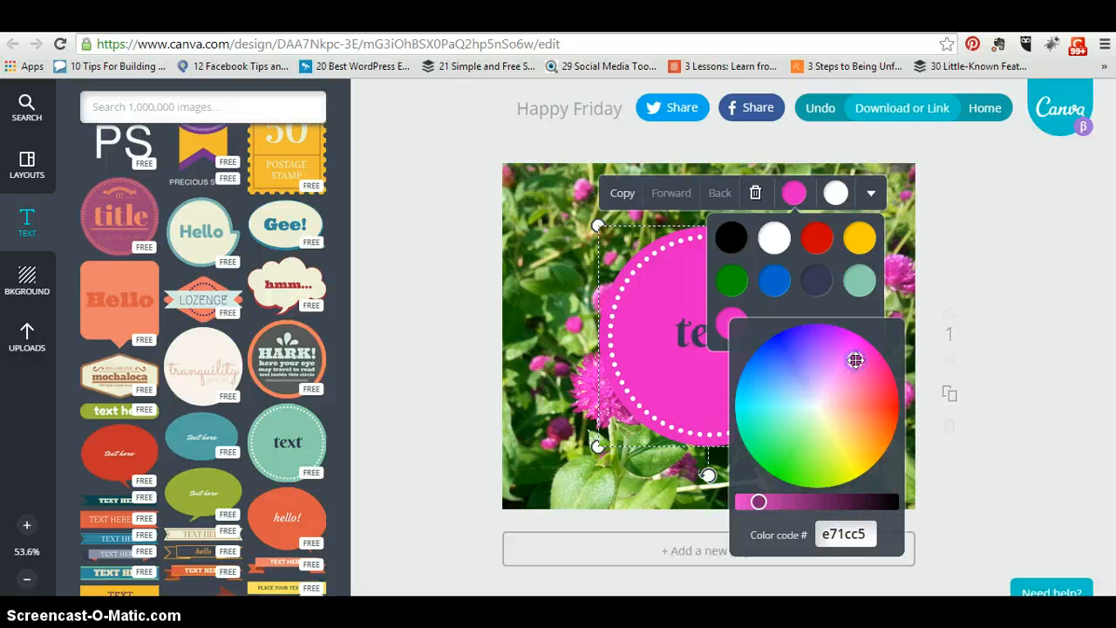
click(1051, 336)
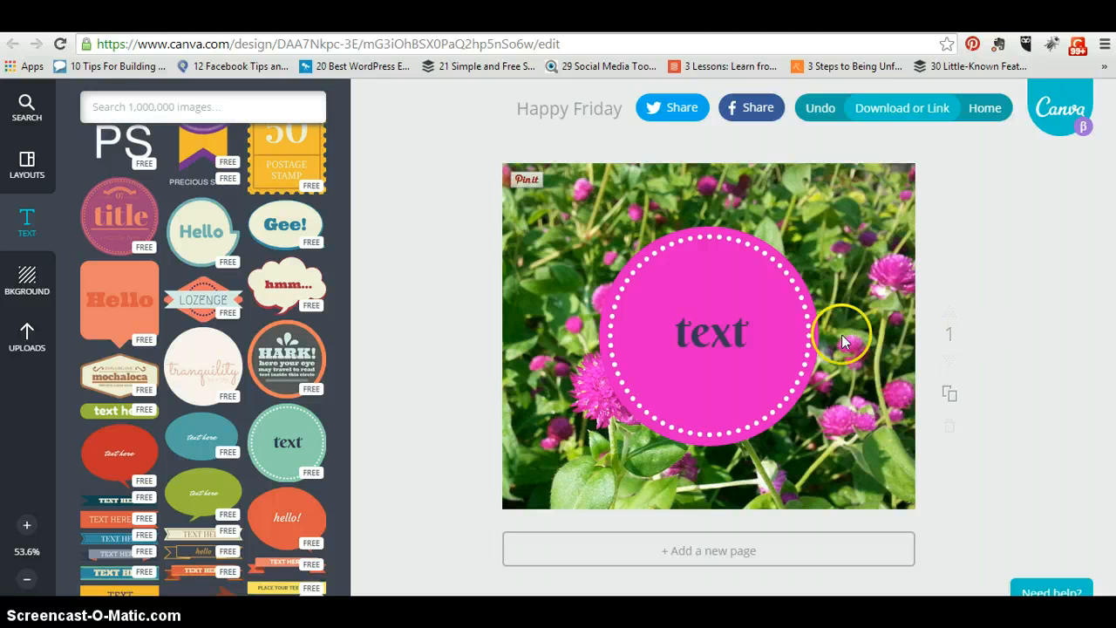
- Select the badge's placeholder text and choose Berkshire Swash as its font
double_click(712, 338)
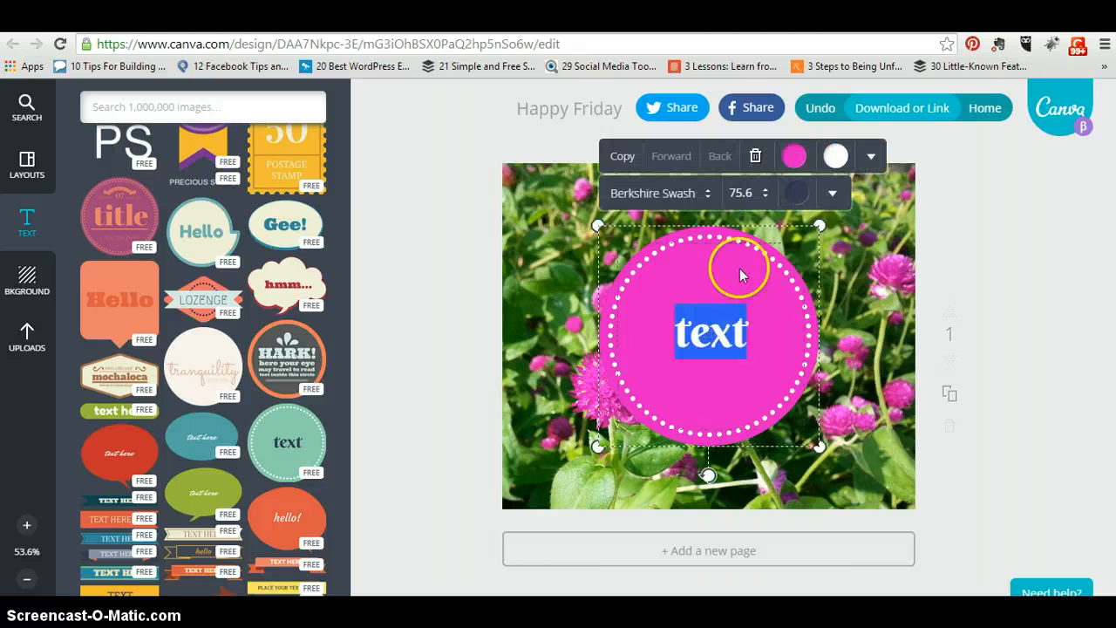
click(710, 198)
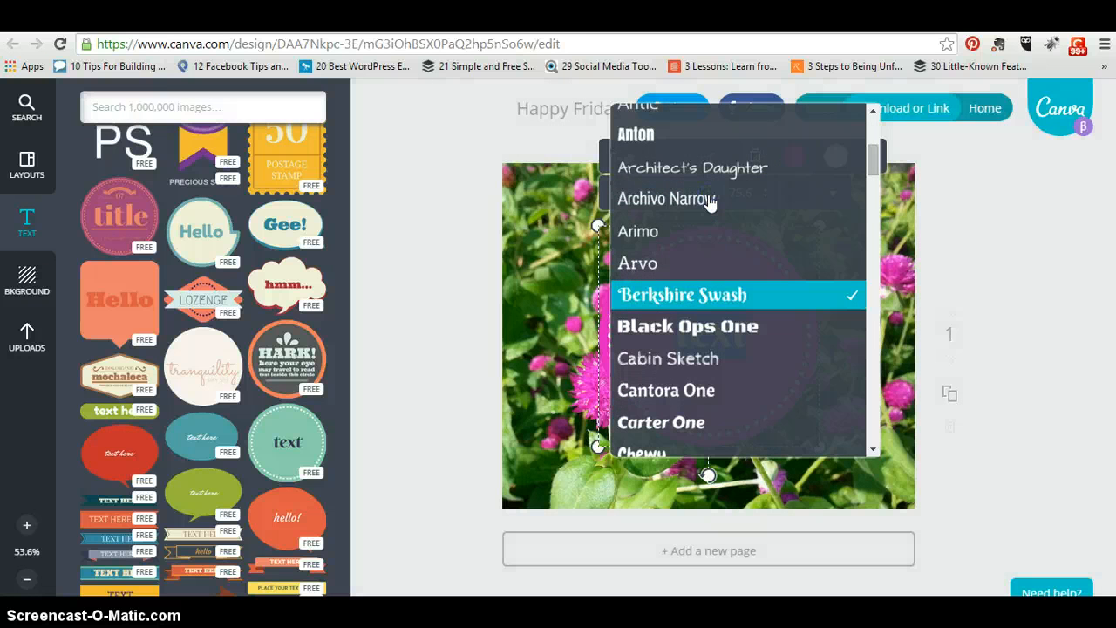
click(875, 155)
mouse_move(874, 155)
mouse_down()
mouse_move(875, 132)
mouse_move(877, 360)
mouse_move(872, 159)
mouse_up()
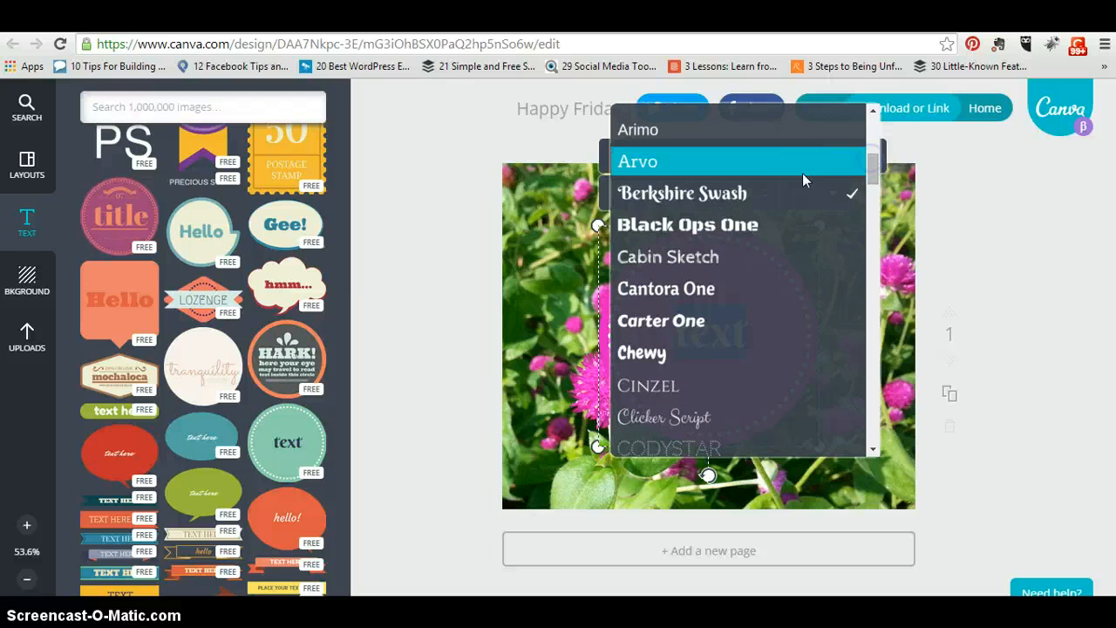
click(853, 195)
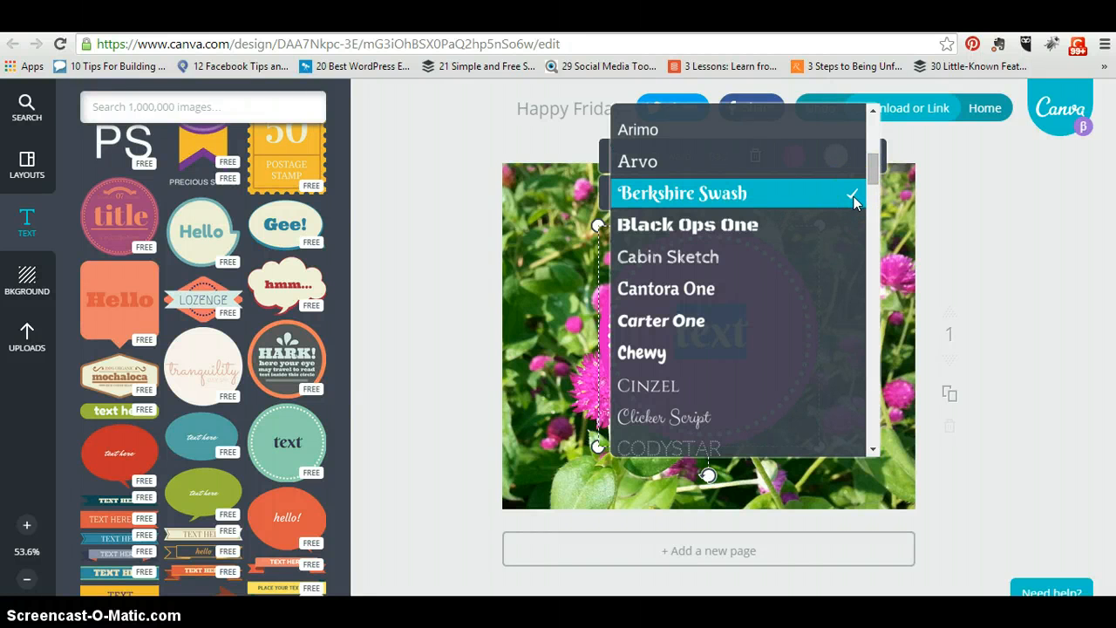
click(738, 185)
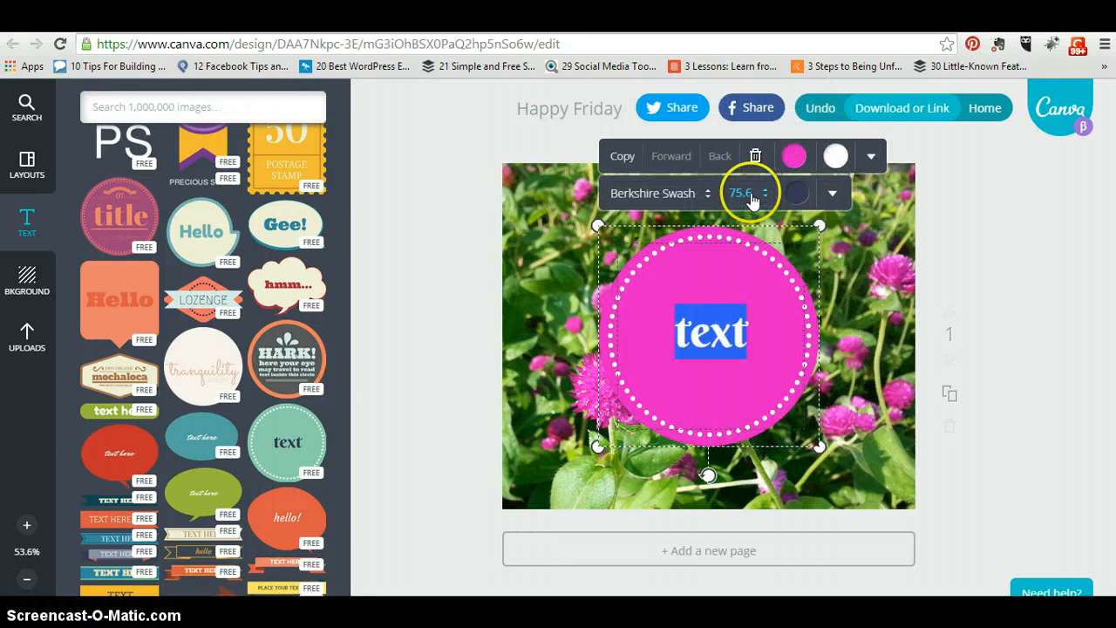
- Change the colour of the badge's placeholder text to white and deselect the badge
click(798, 194)
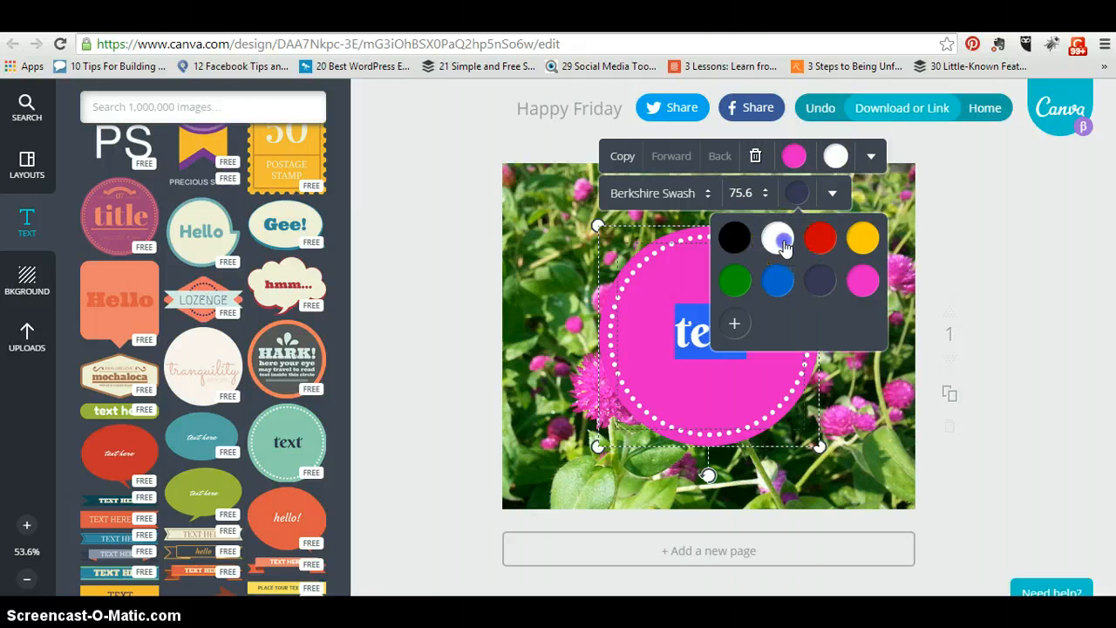
click(783, 246)
click(456, 251)
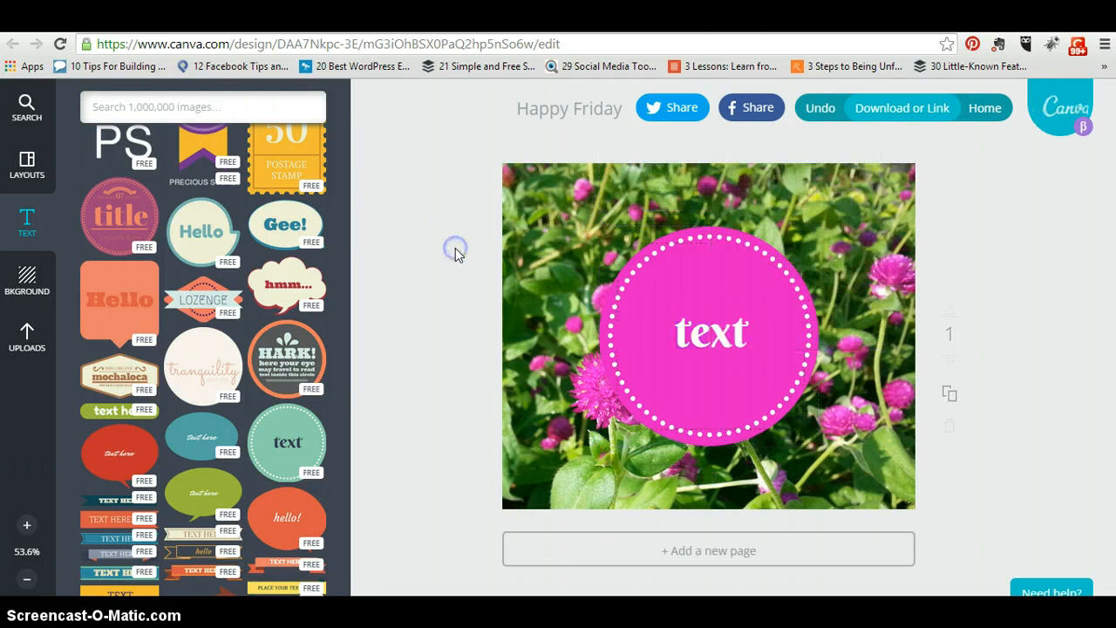
- Replace the badge's placeholder text with "Happy Friday", putting each word on its own line
double_click(720, 332)
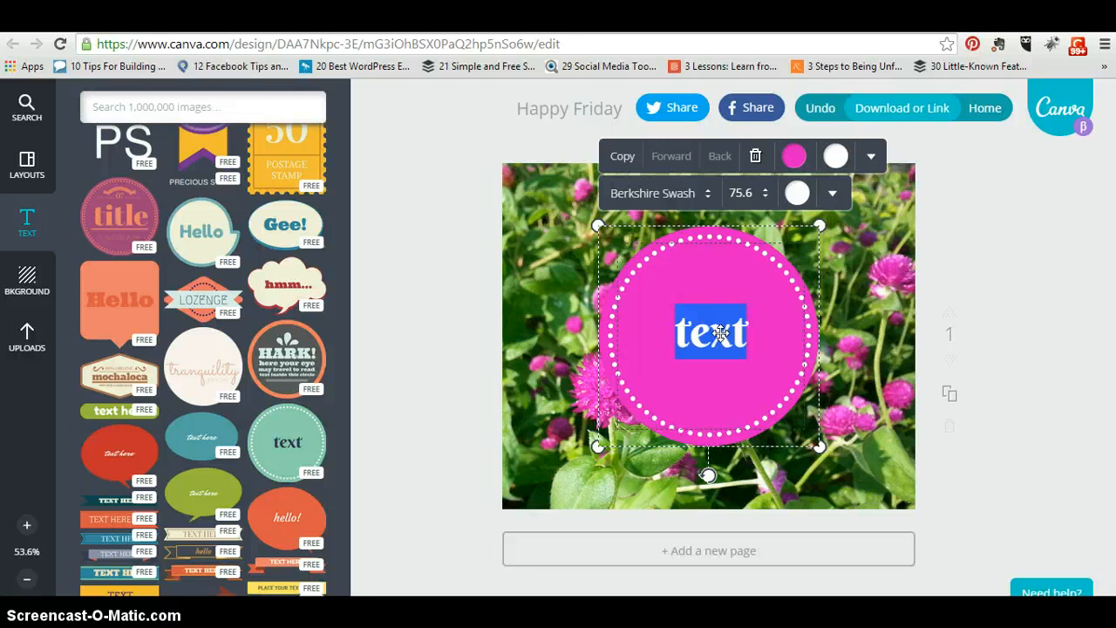
text(Happy )
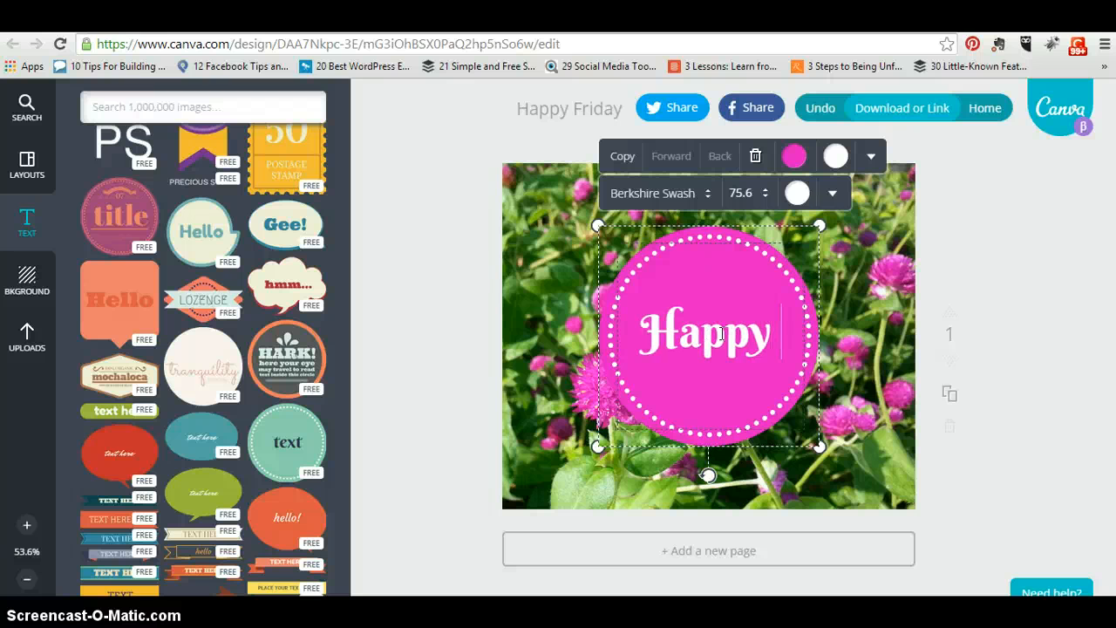
text(F)
key(BackSpace)
key(Return)
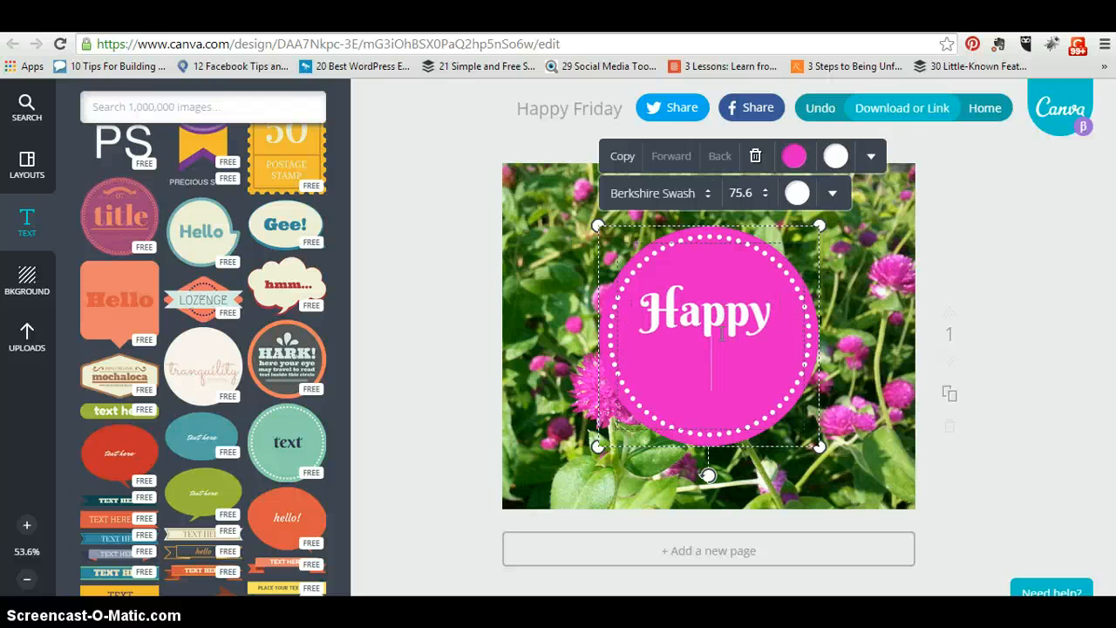
text(Friday)
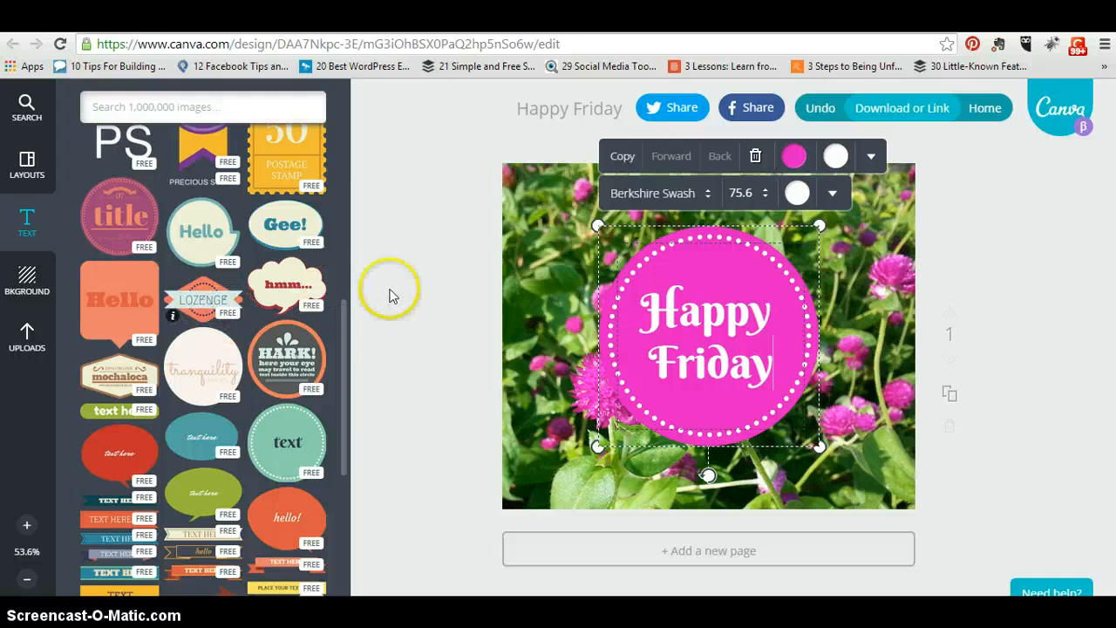
click(410, 292)
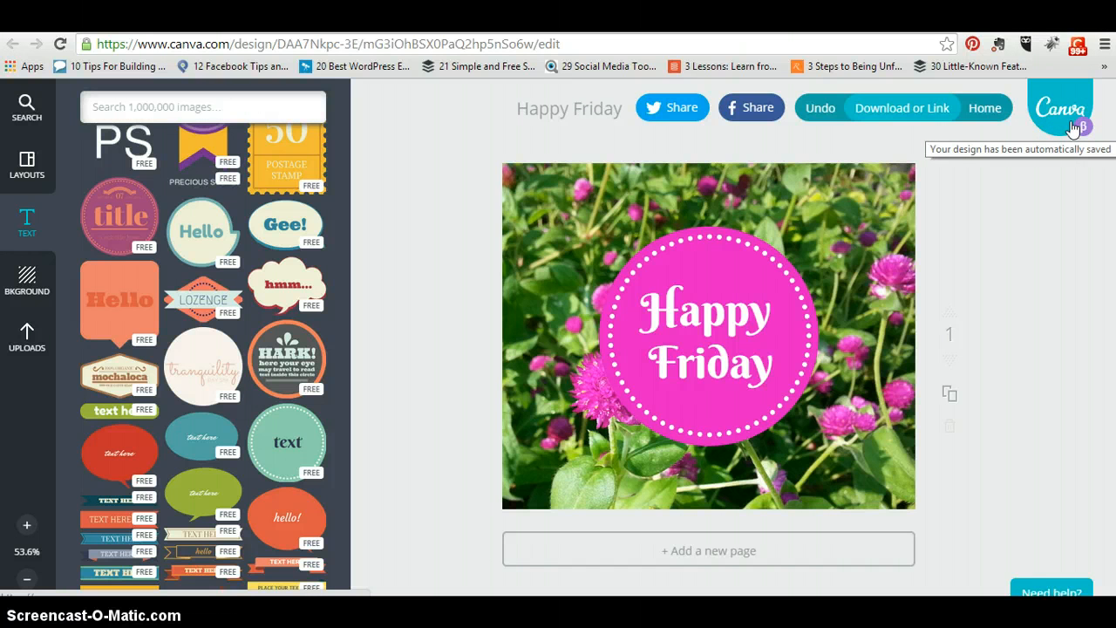
- Publish the finished design as an image for the web and open the downloaded PNG file
click(904, 109)
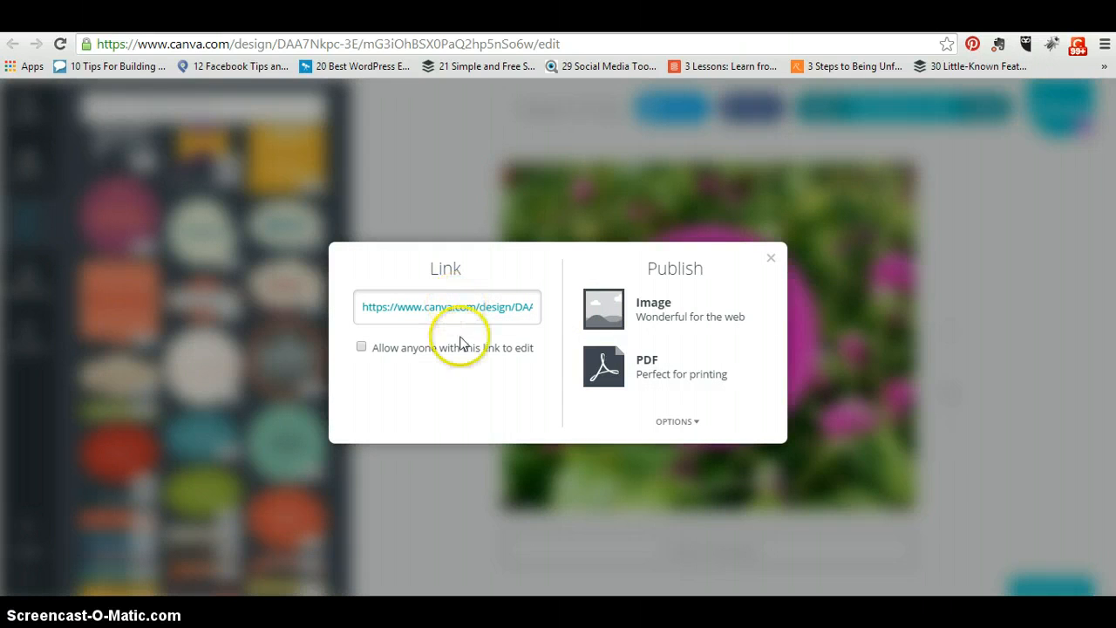
click(657, 314)
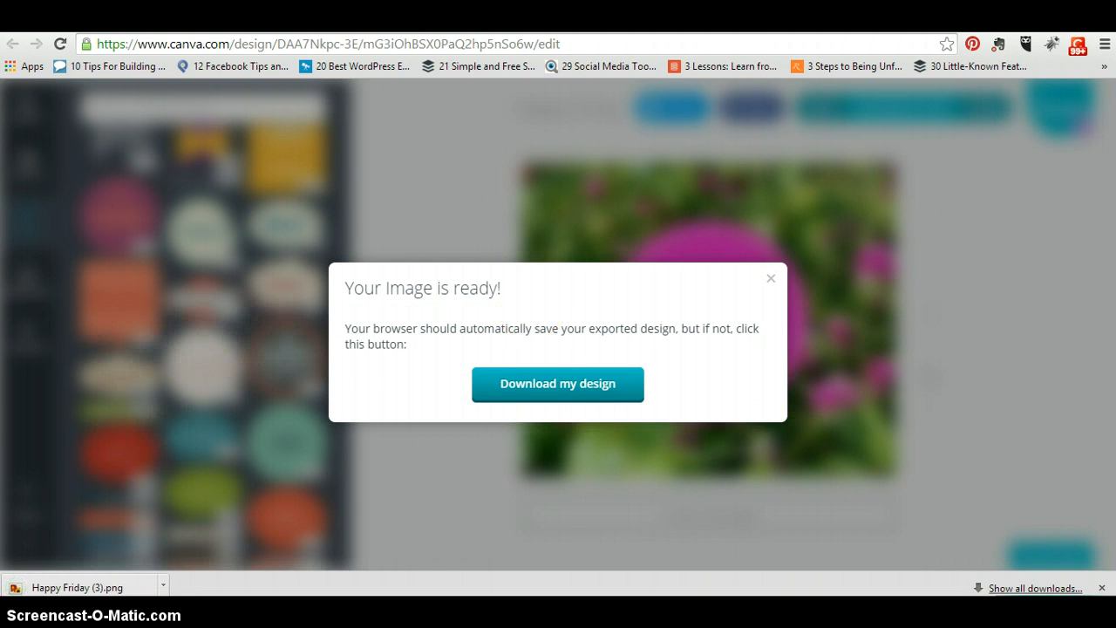
click(58, 588)
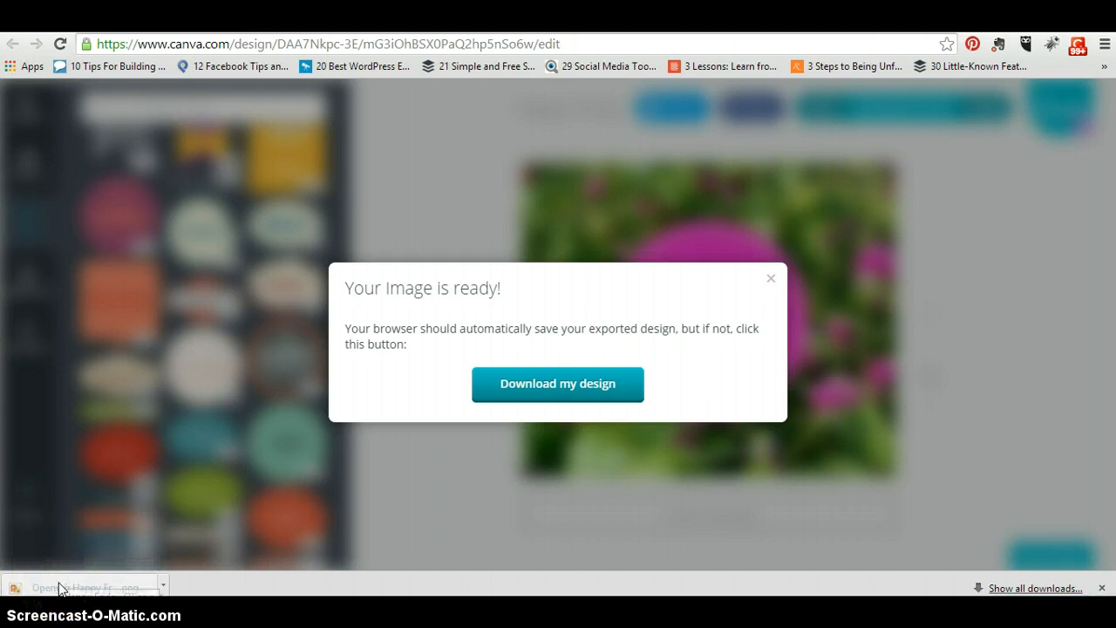